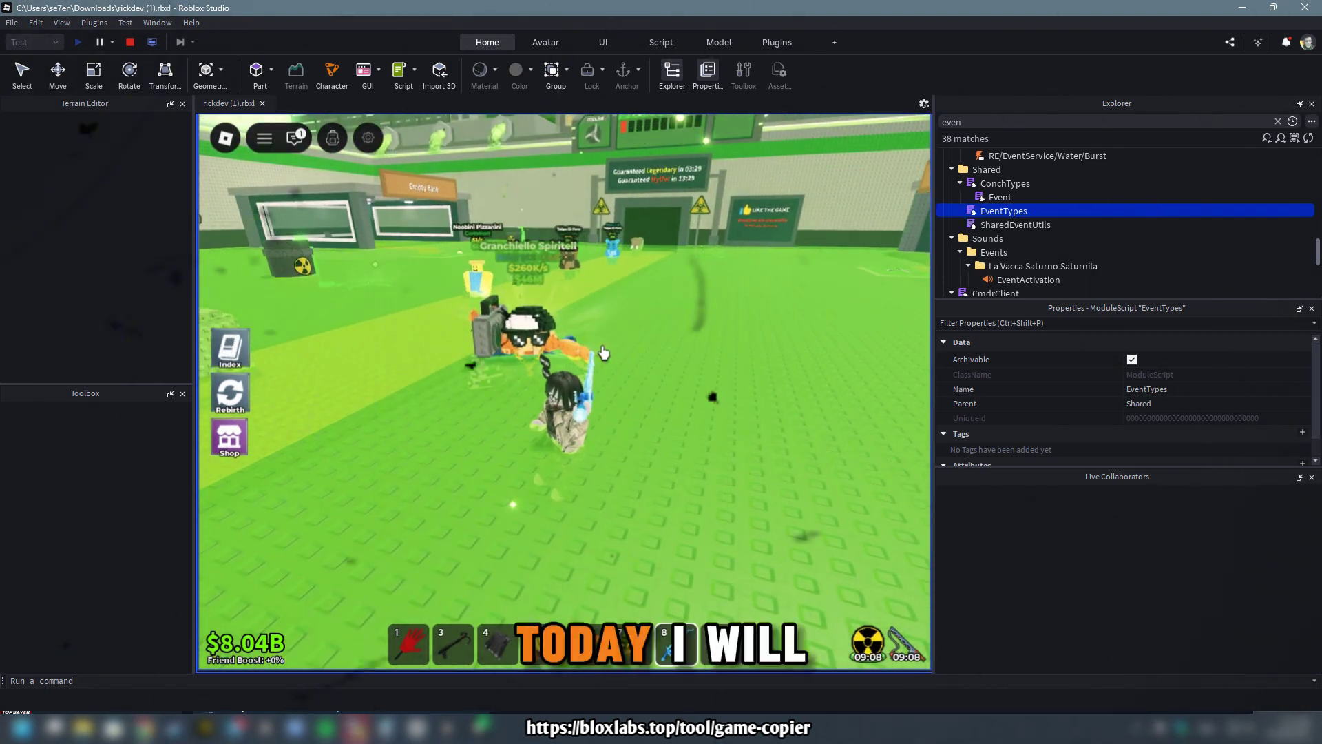
Look around the Steal a Brainrot lobby, then open Game Copier and the game's Roblox page.
left_click(228, 350)
scroll(713, 299, "down", 5)
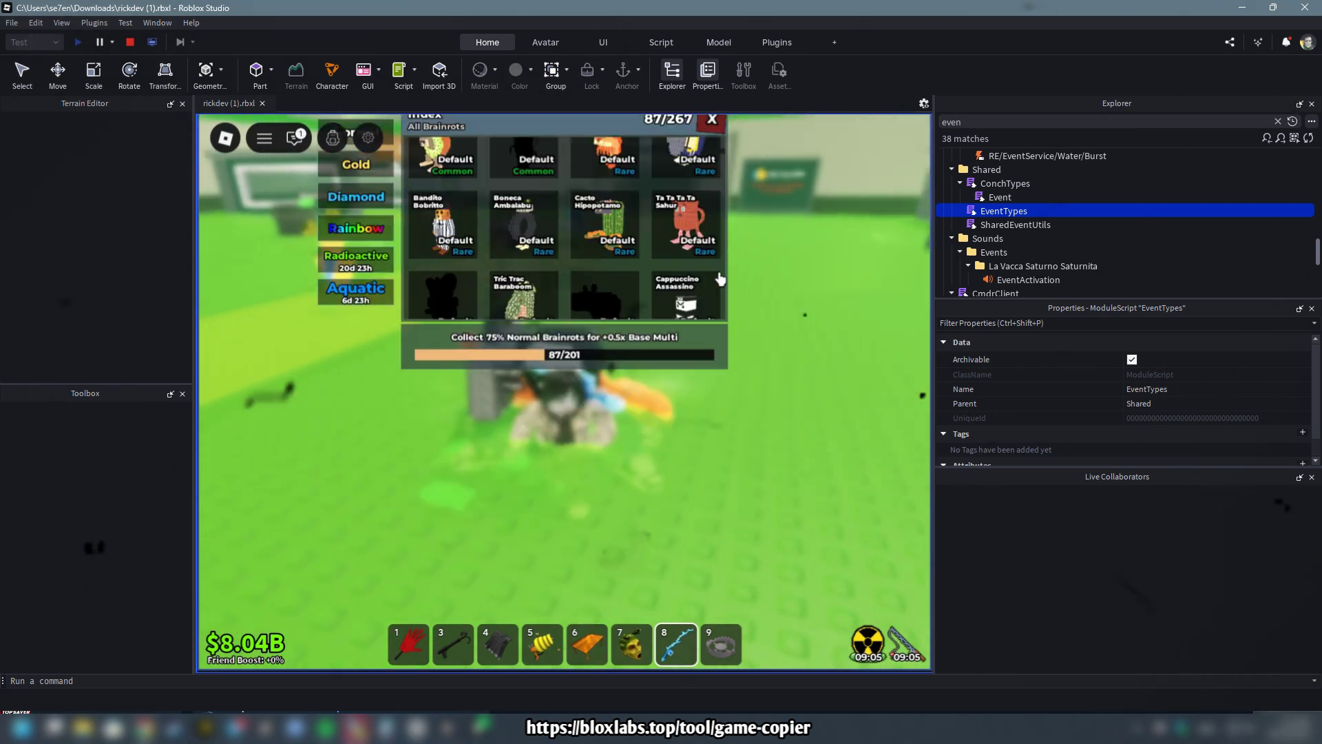
key("Escape")
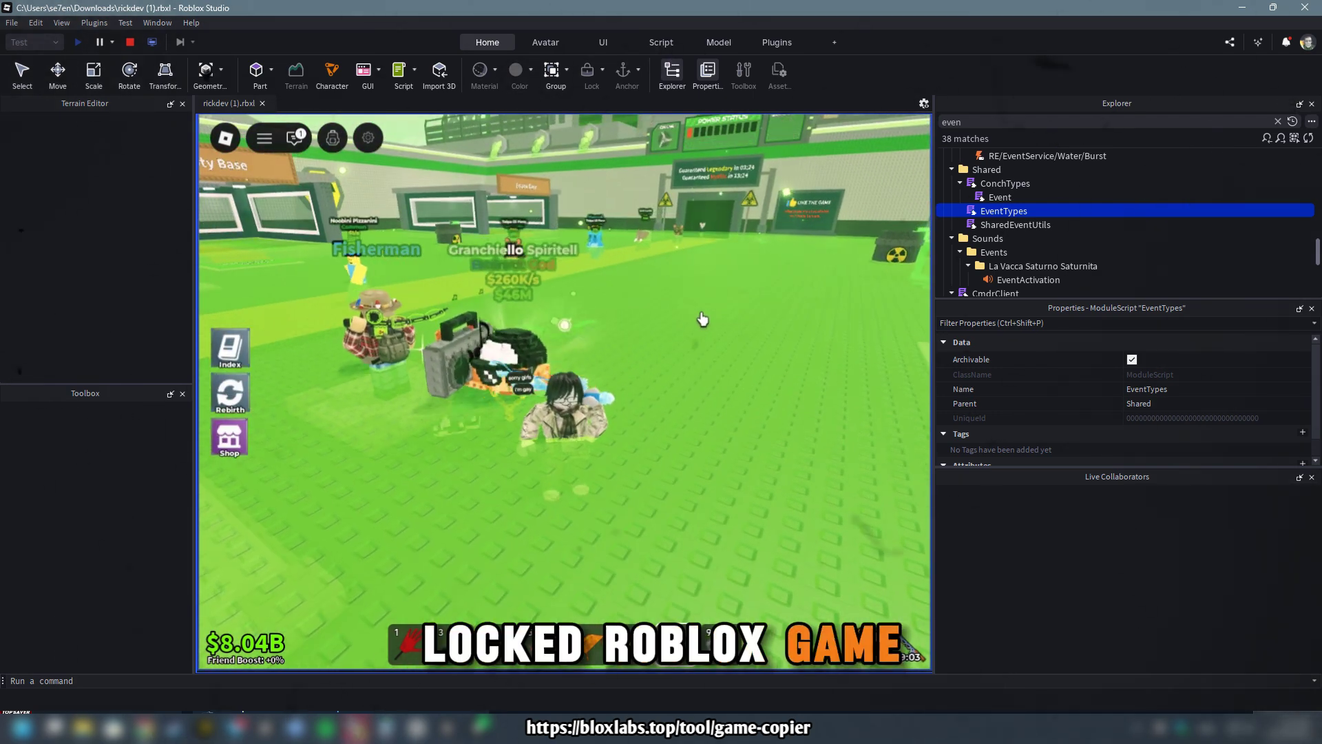
key("w")
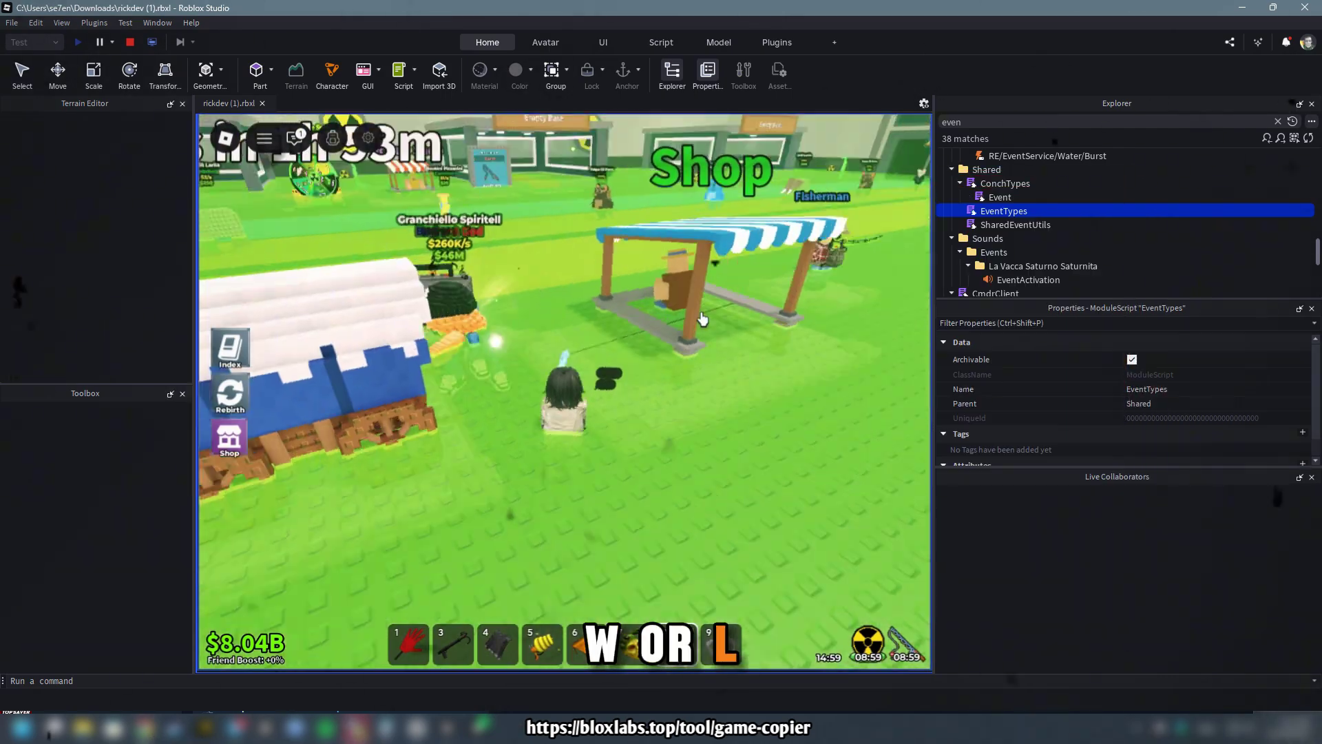
key("w")
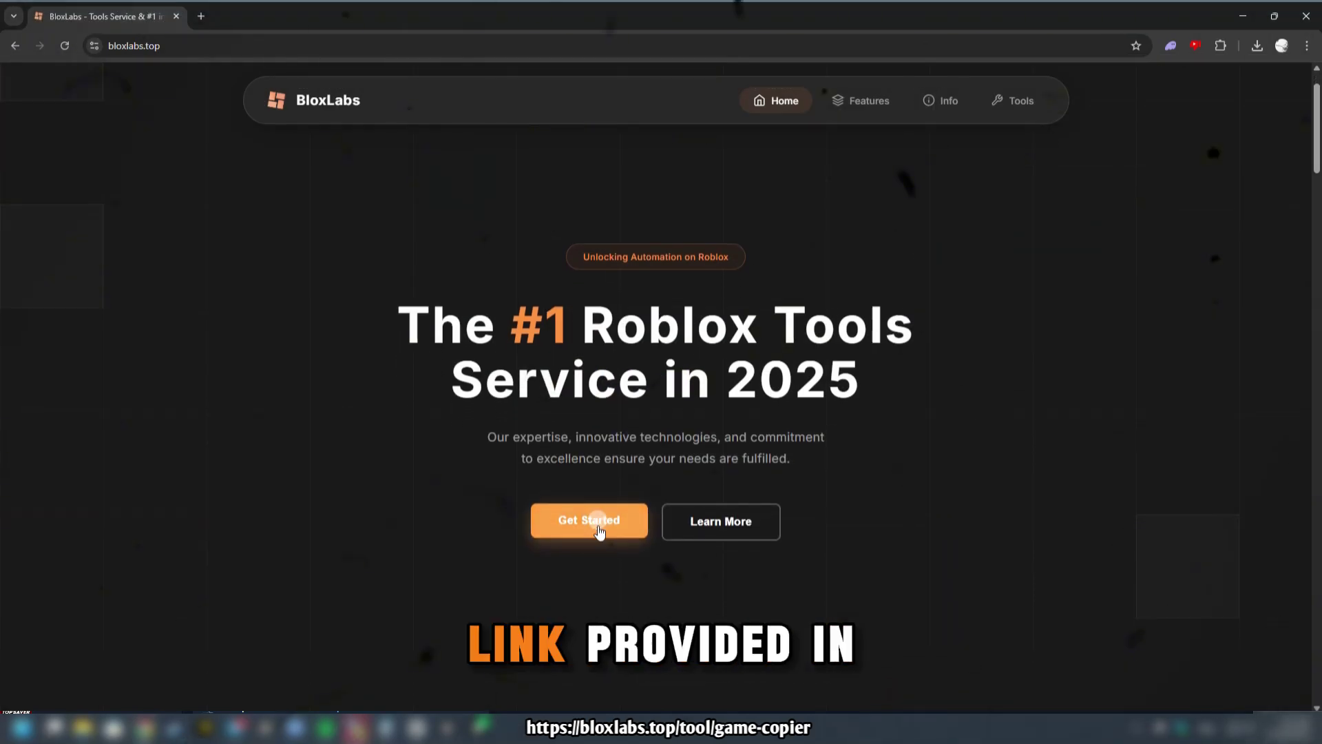
scroll(599, 528, "down", 5)
scroll(610, 528, "down", 5)
scroll(616, 528, "down", 2)
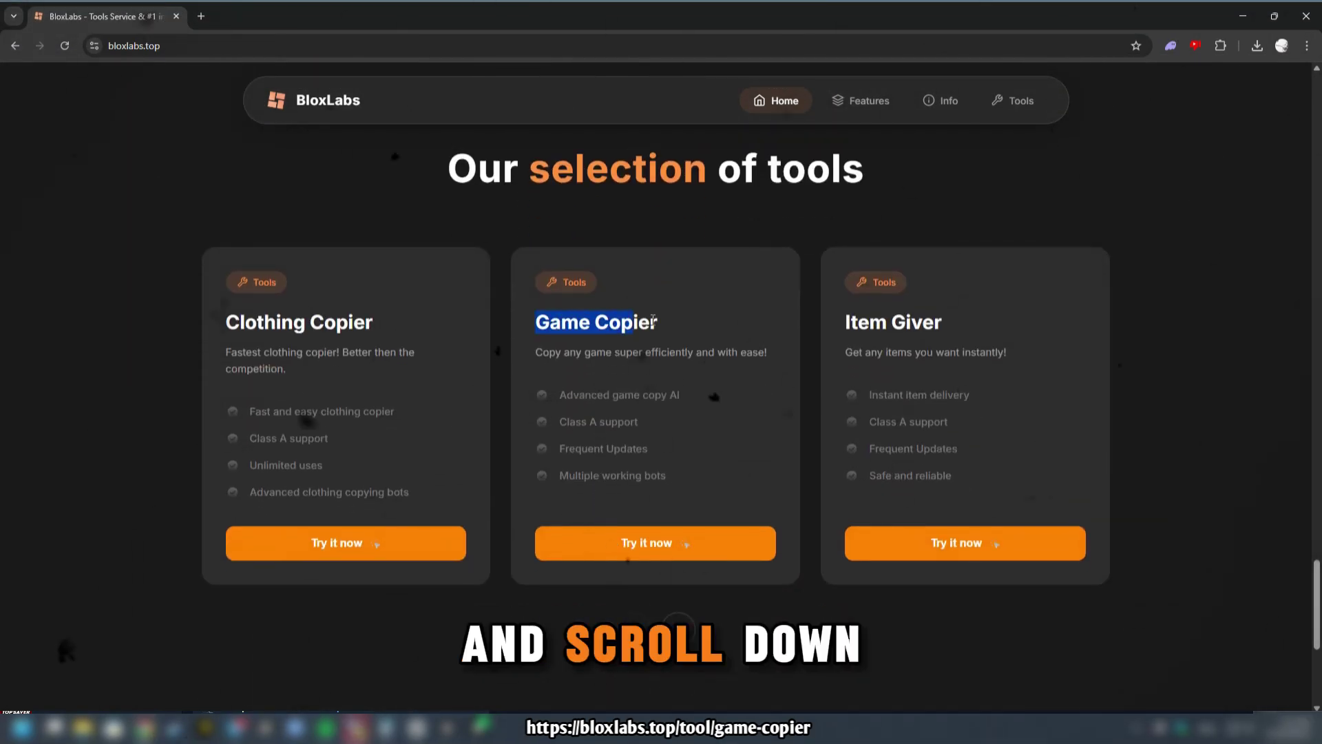
left_click(646, 535)
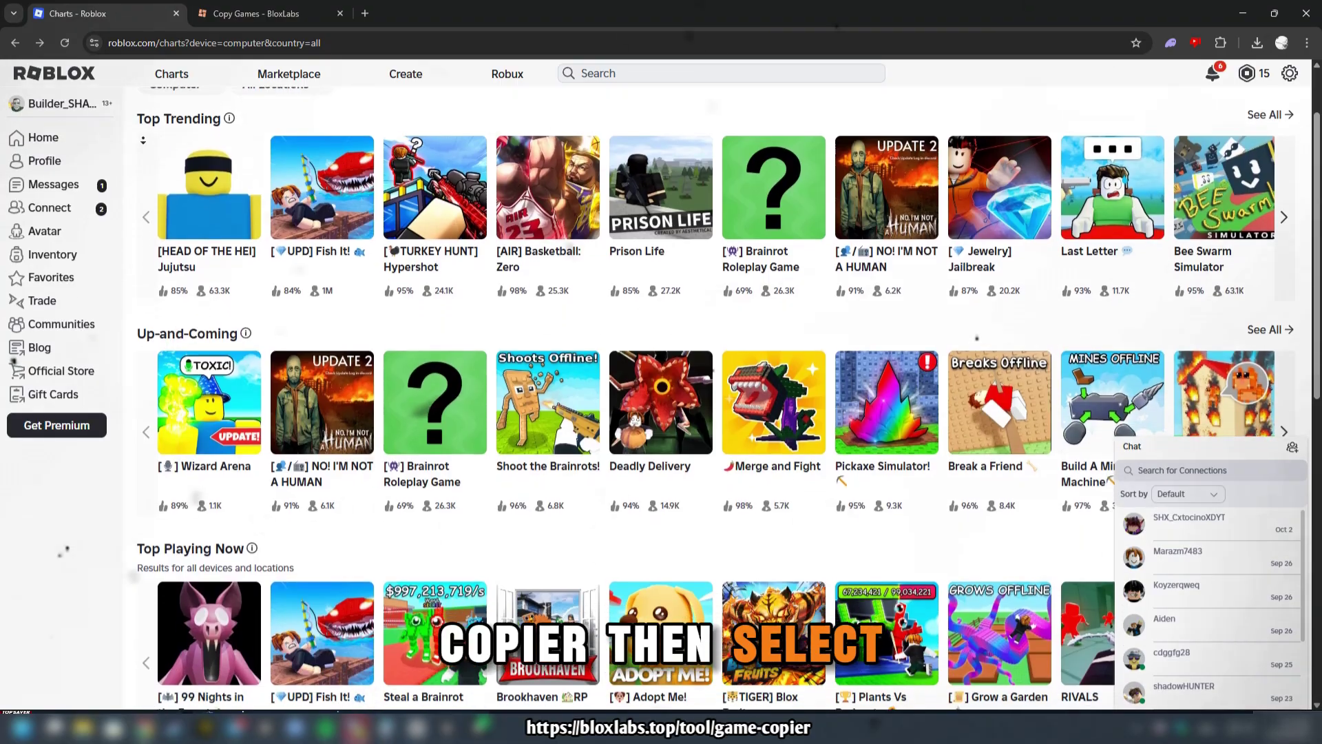
scroll(620, 414, "down", 3)
scroll(620, 413, "down", 2)
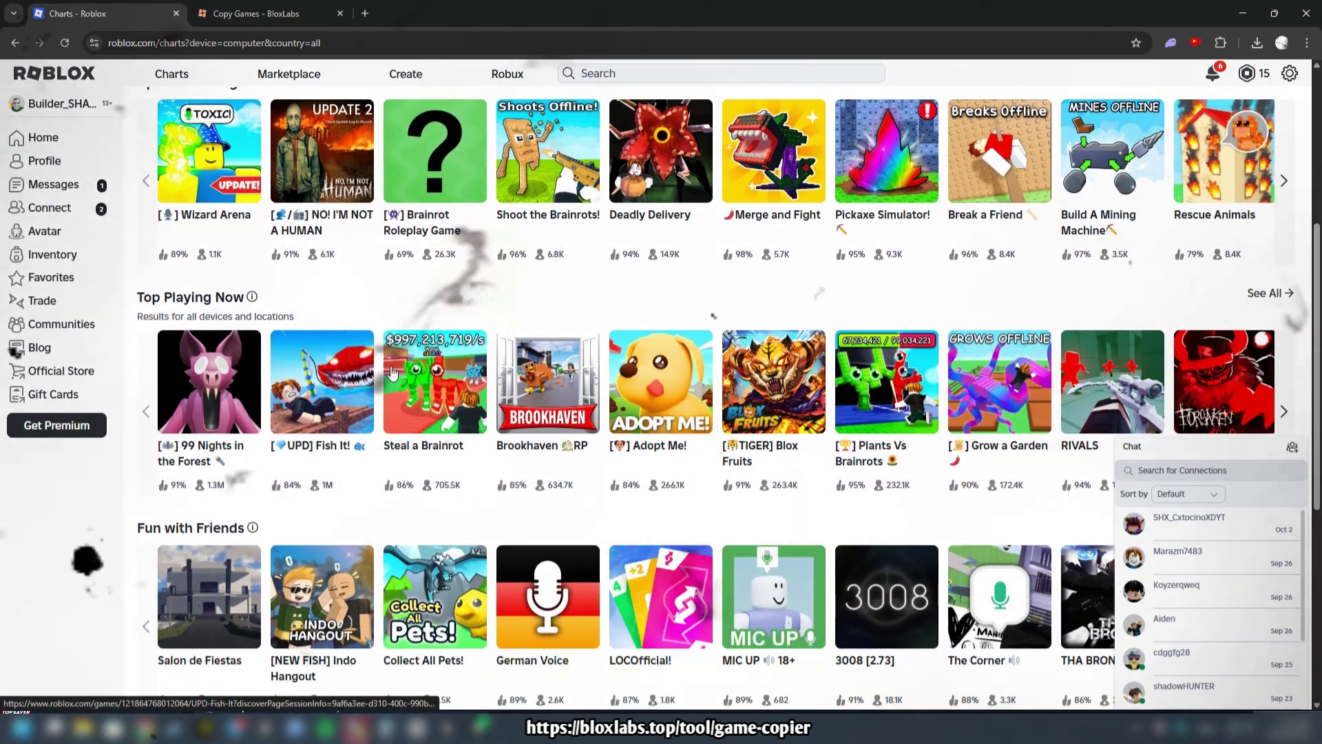
left_click(435, 382)
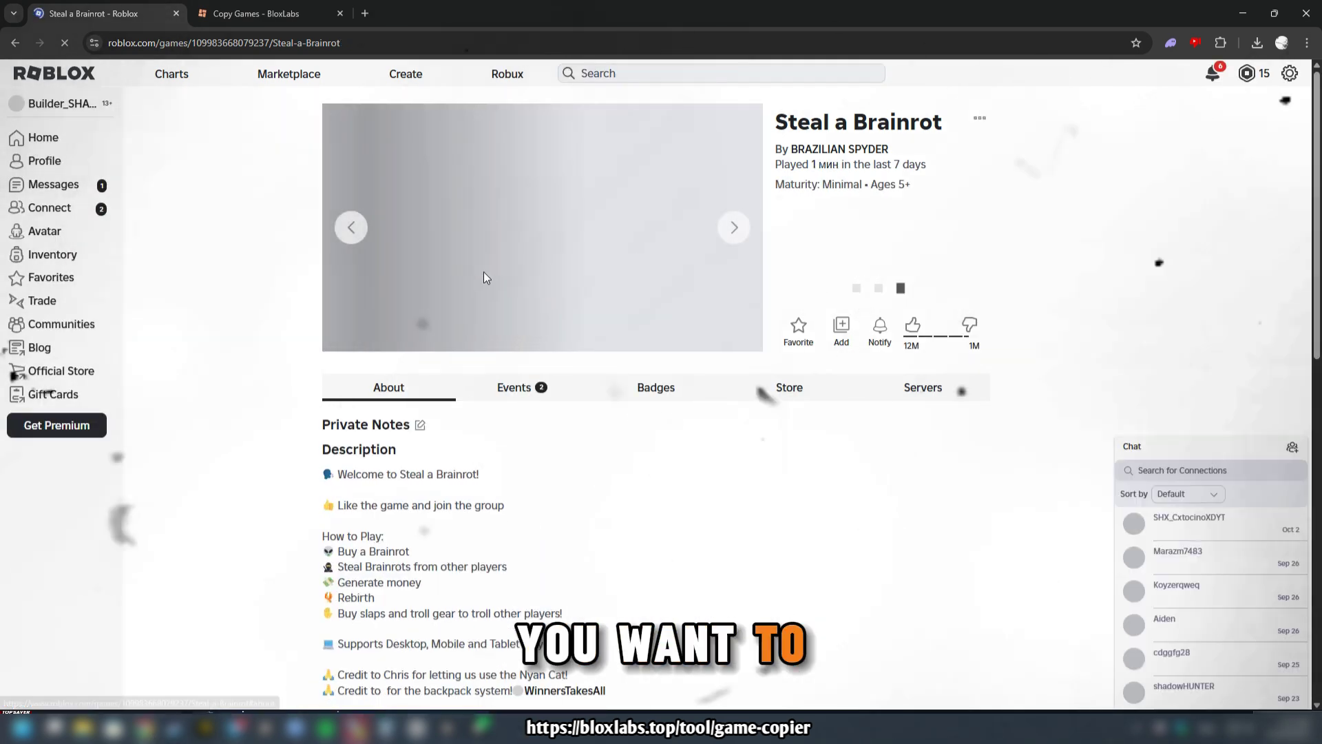
Record the page's network requests in DevTools and copy the Steal-a-Brainrot document request.
right_click(505, 204)
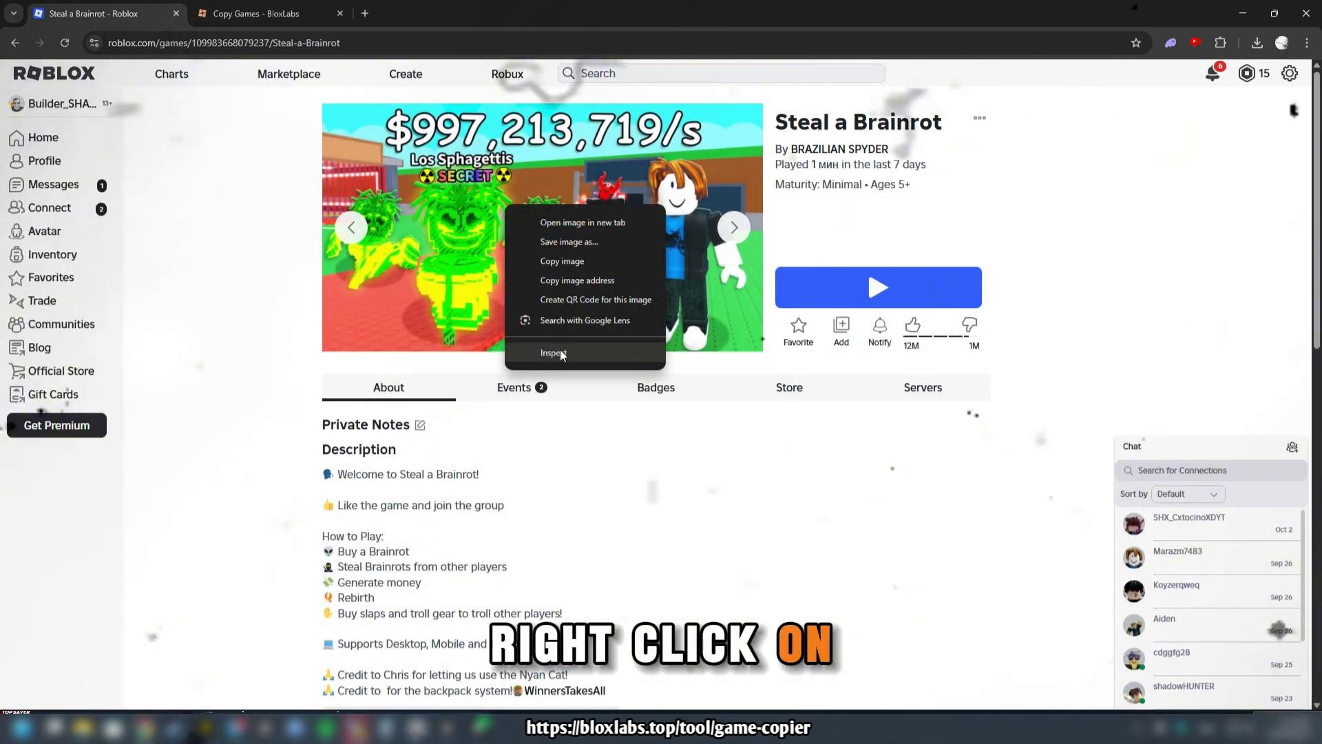
left_click(560, 351)
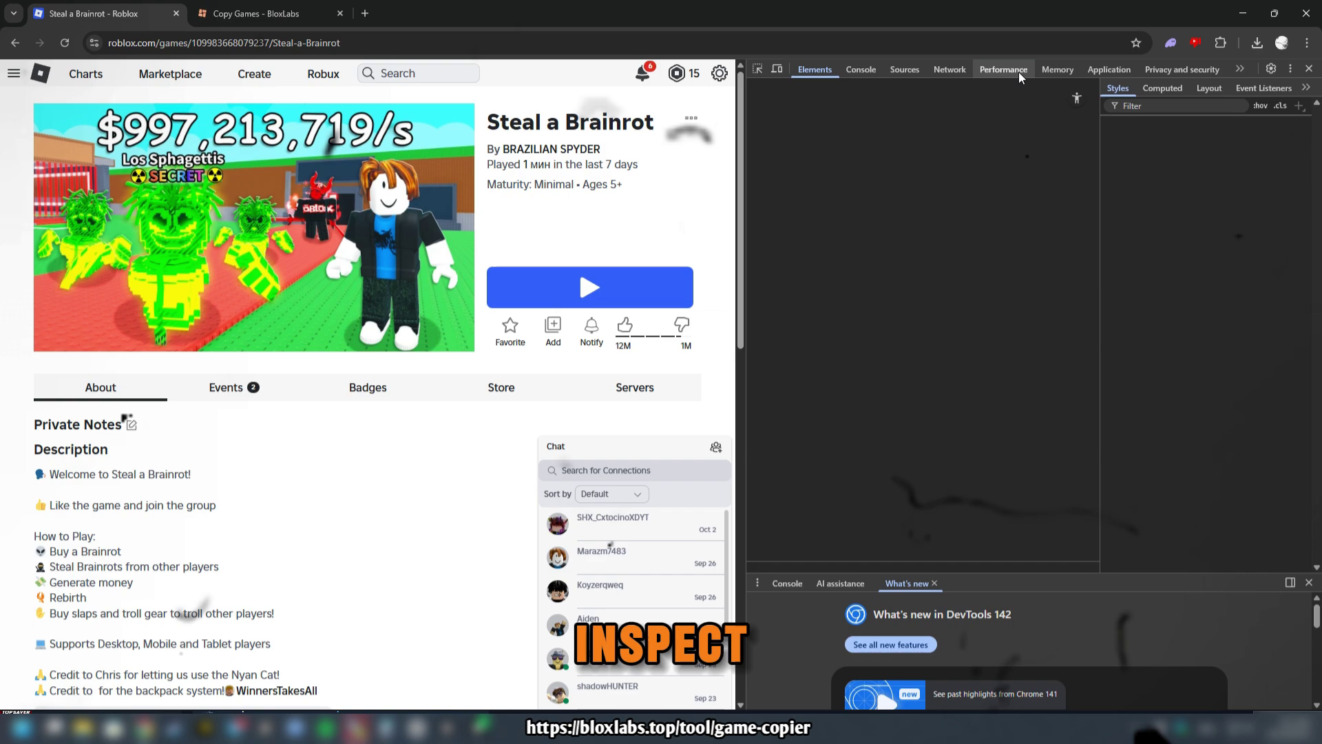
left_click(959, 67)
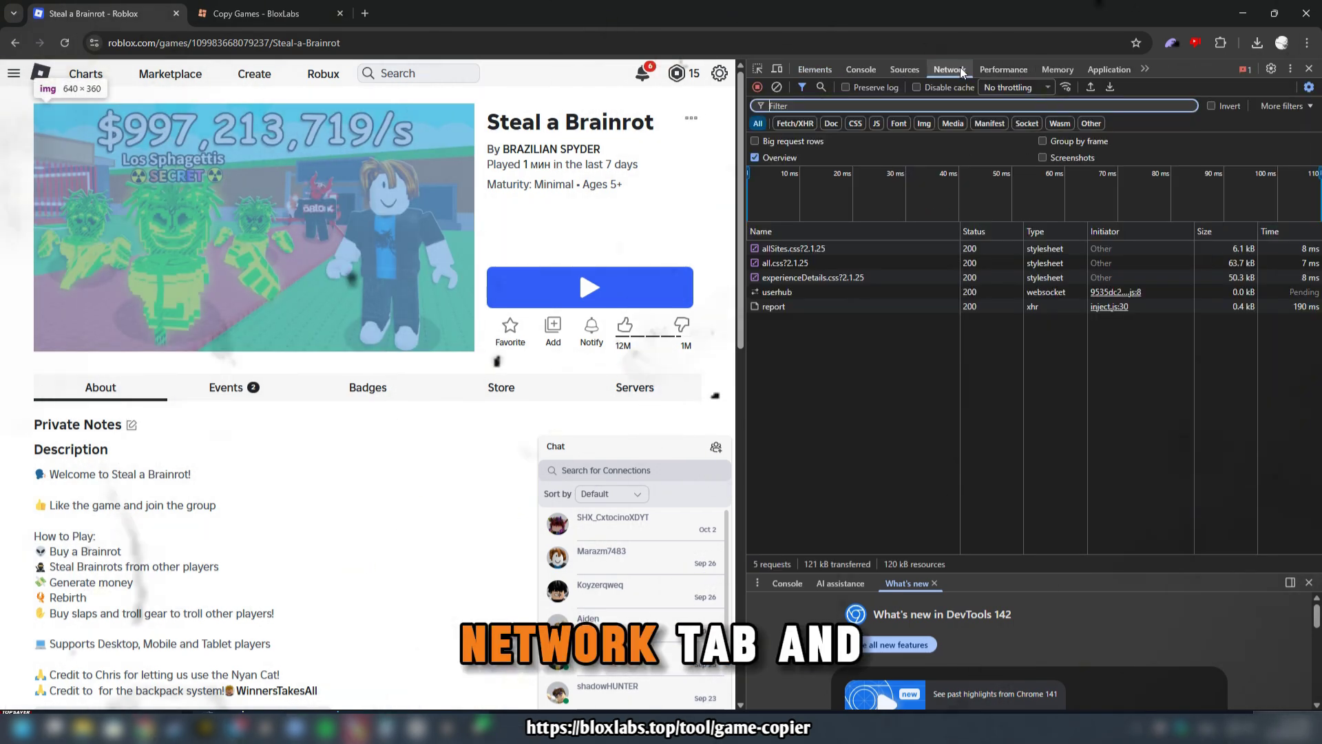
left_click(65, 43)
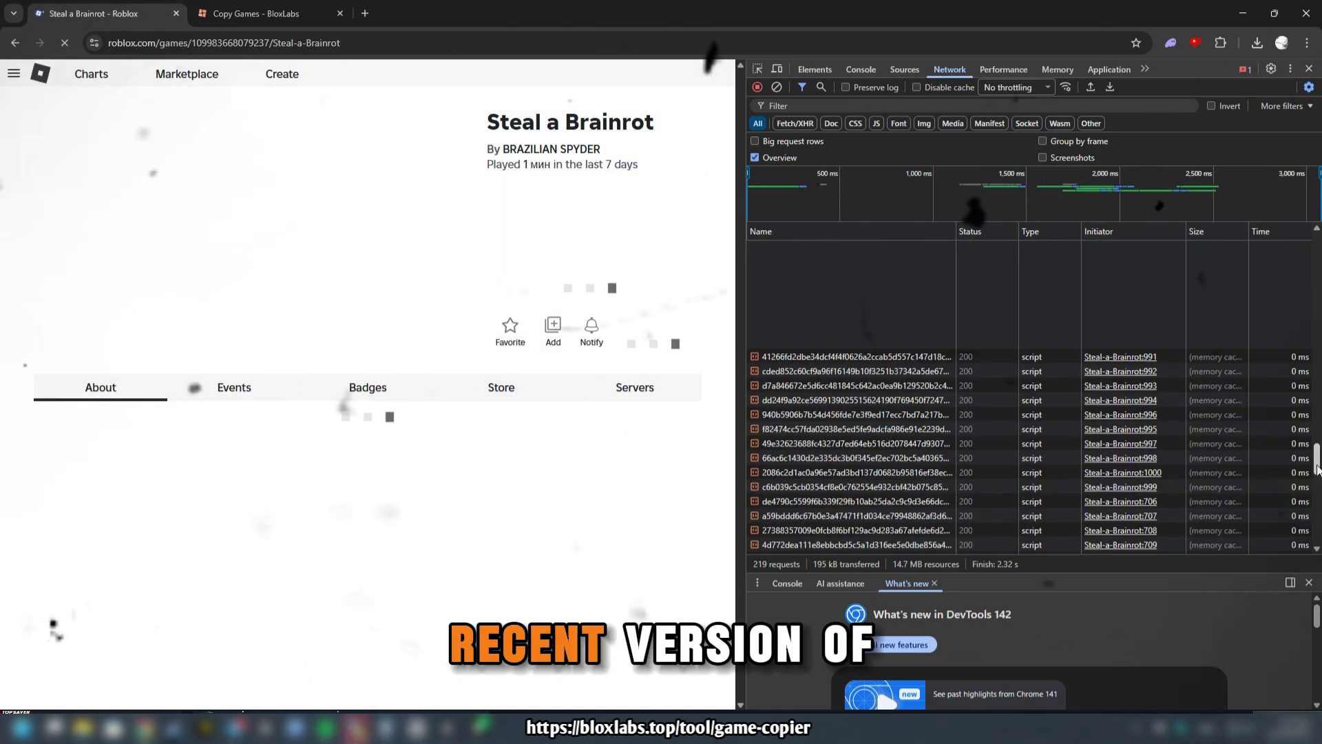
left_click_drag(1316, 542, 1272, 248)
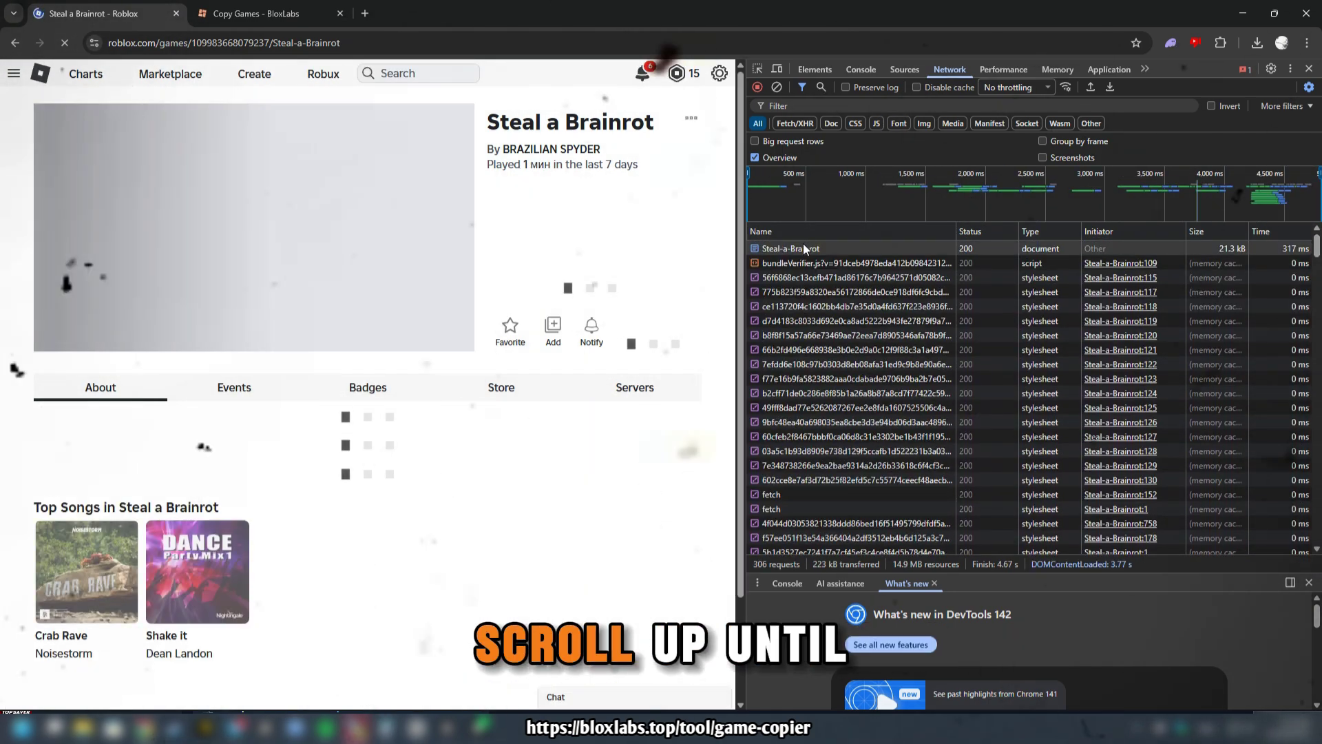
right_click(803, 248)
mouse_move(827, 361)
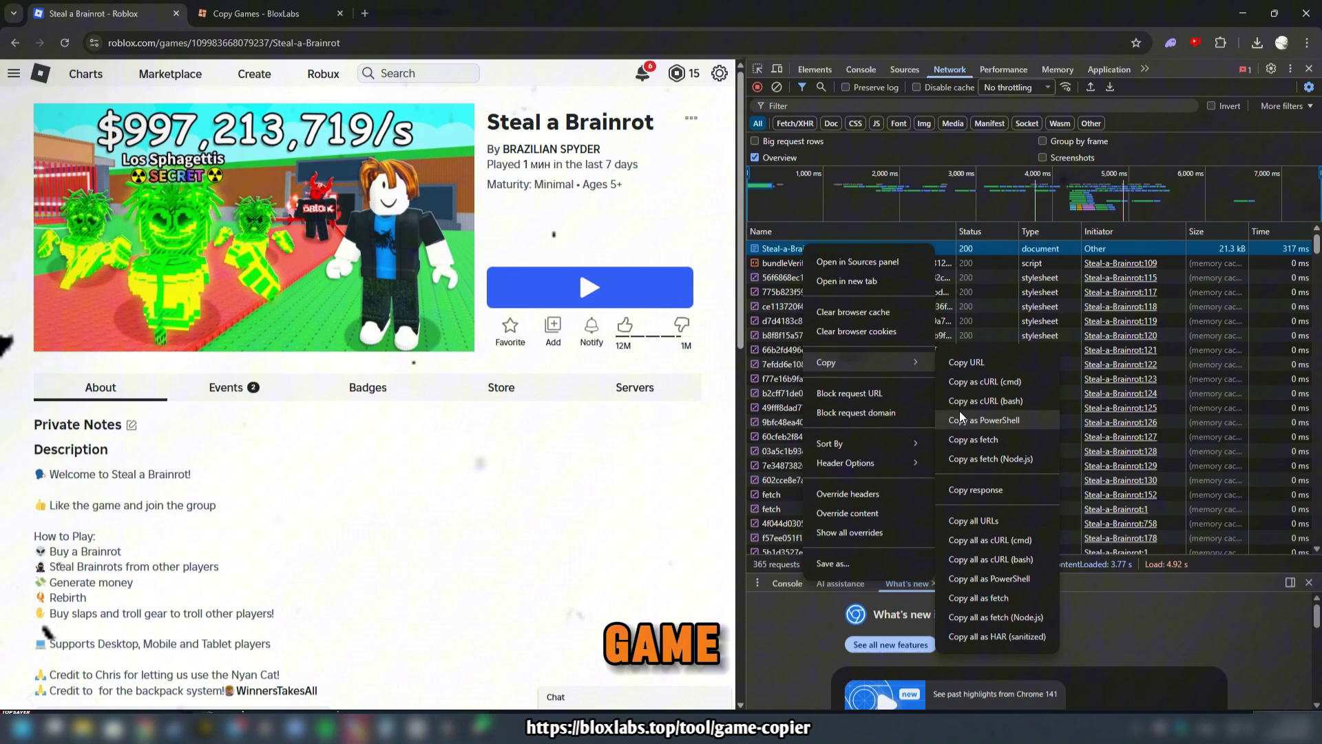
left_click(967, 421)
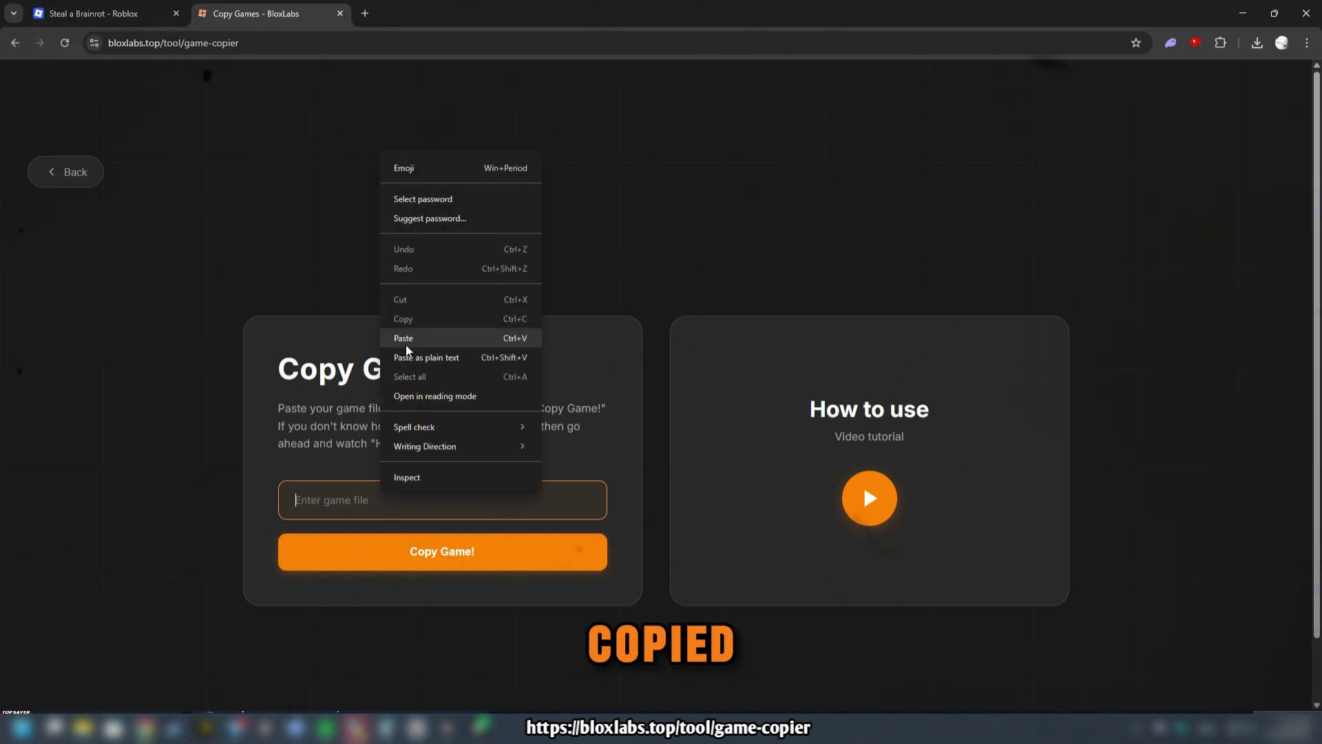
Paste the request into BloxLabs, run Copy Game!, and open the downloaded rickdev (2).rbxl.
left_click(404, 337)
left_click(435, 585)
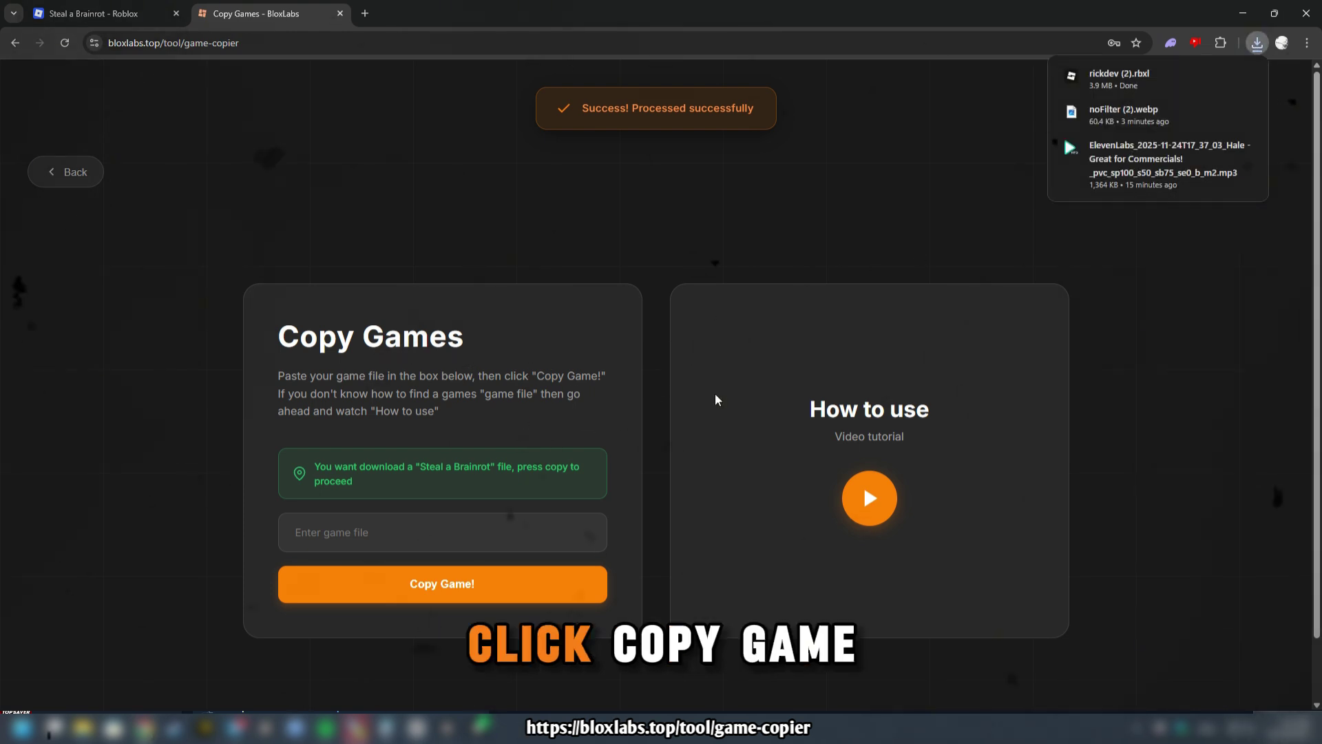
left_click(1121, 75)
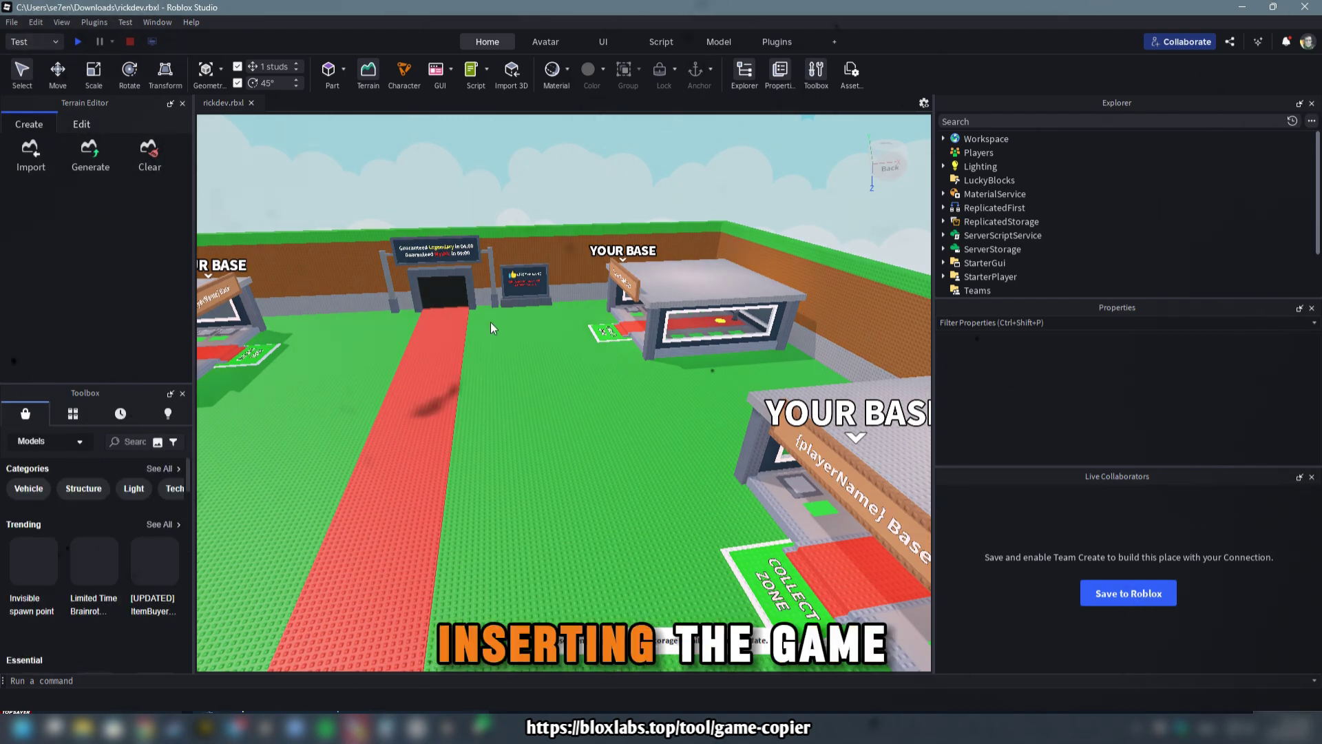
key("w")
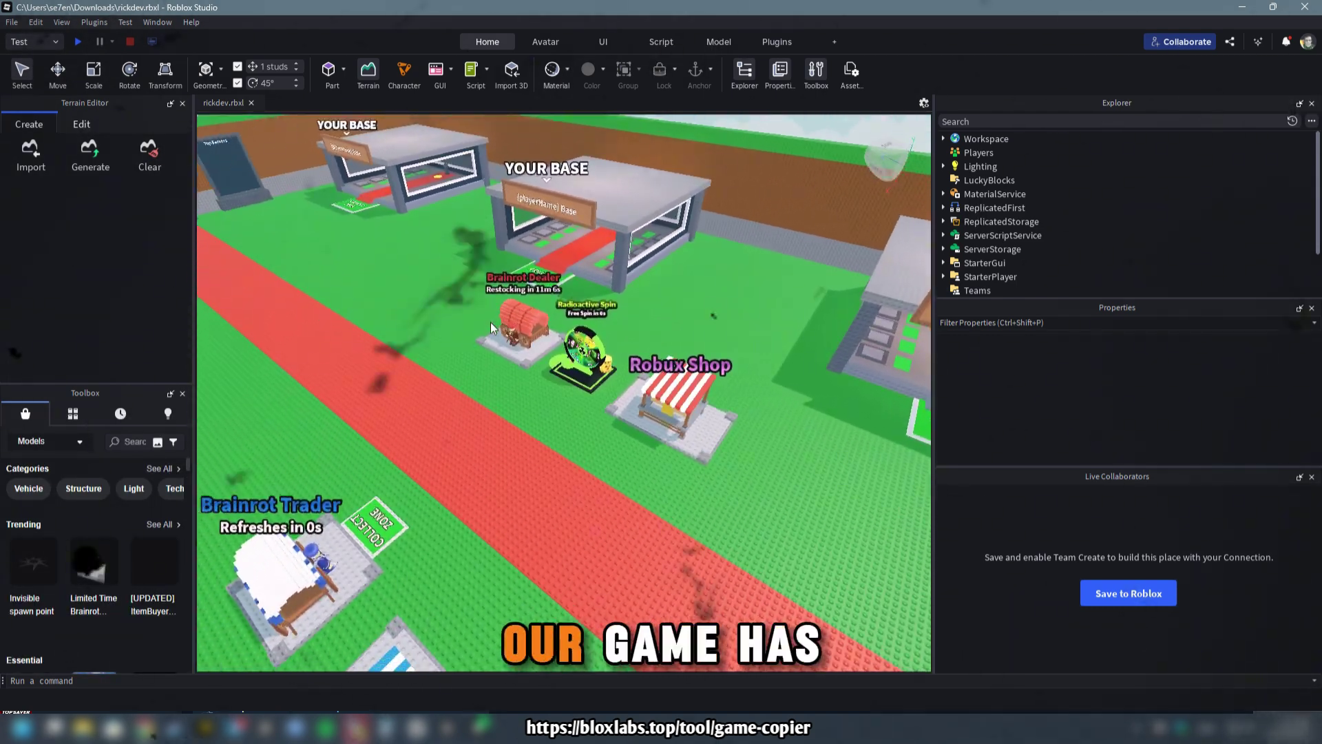
key("w")
key("w")
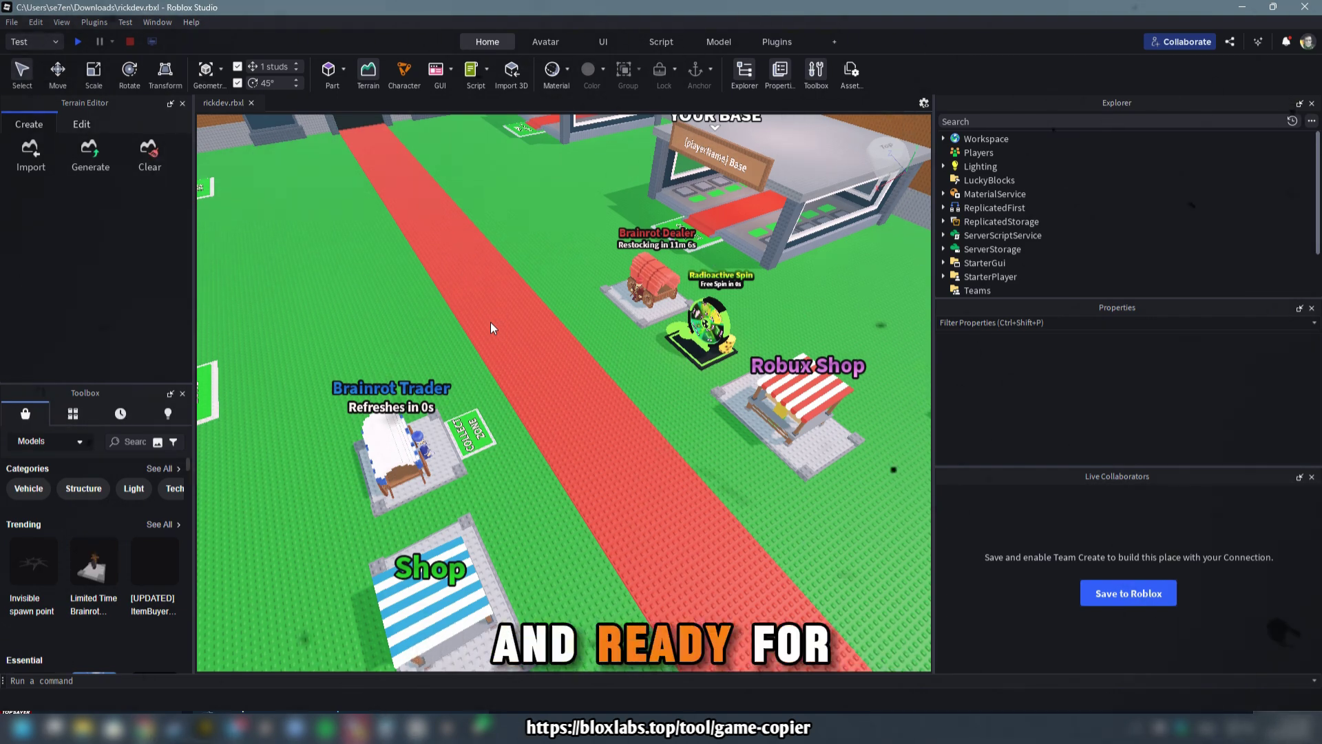
scroll(491, 321, "up", 1)
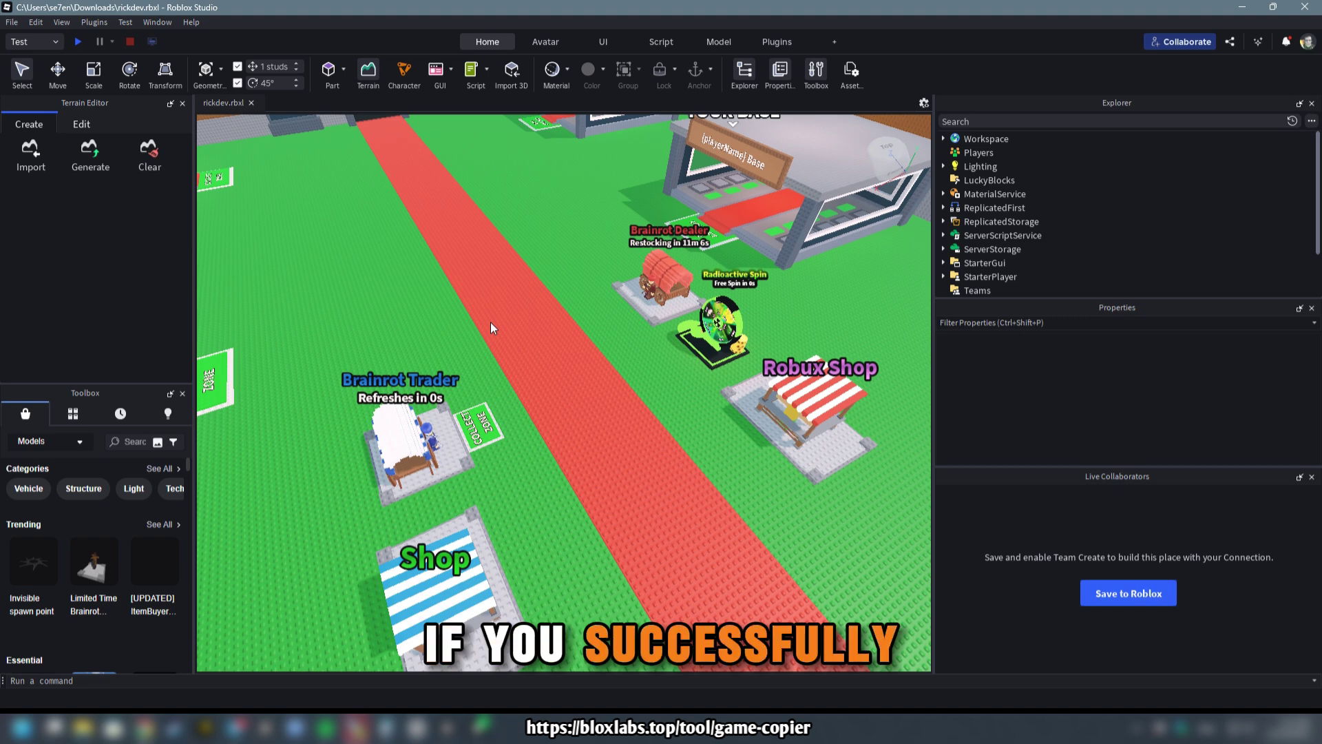
scroll(491, 322, "up", 1)
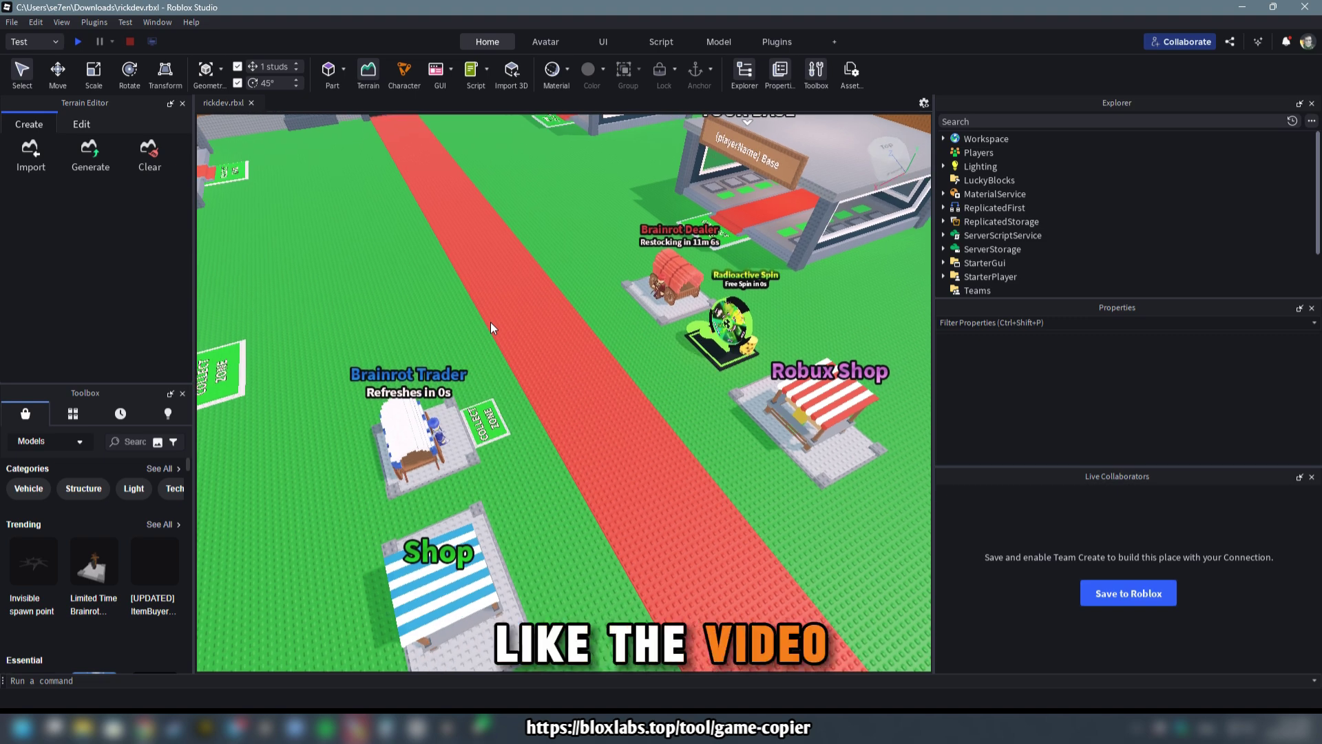
scroll(491, 321, "up", 1)
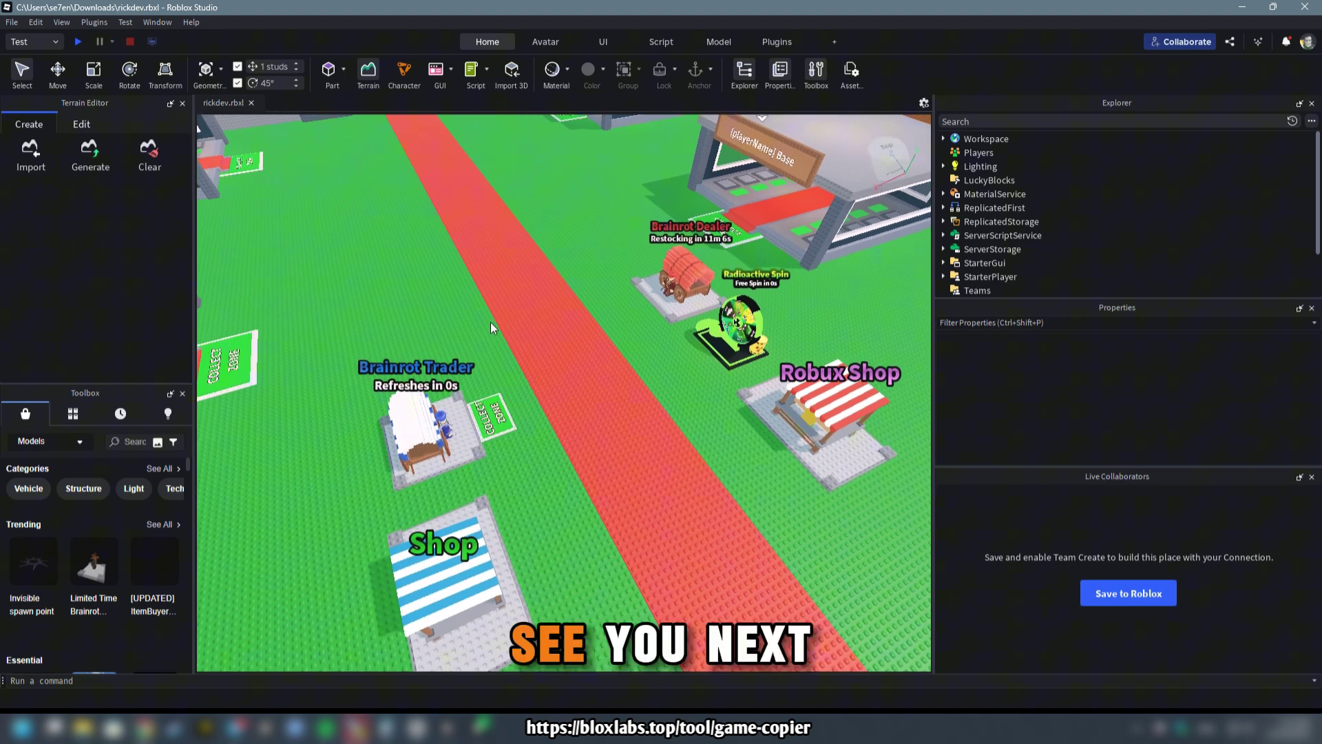